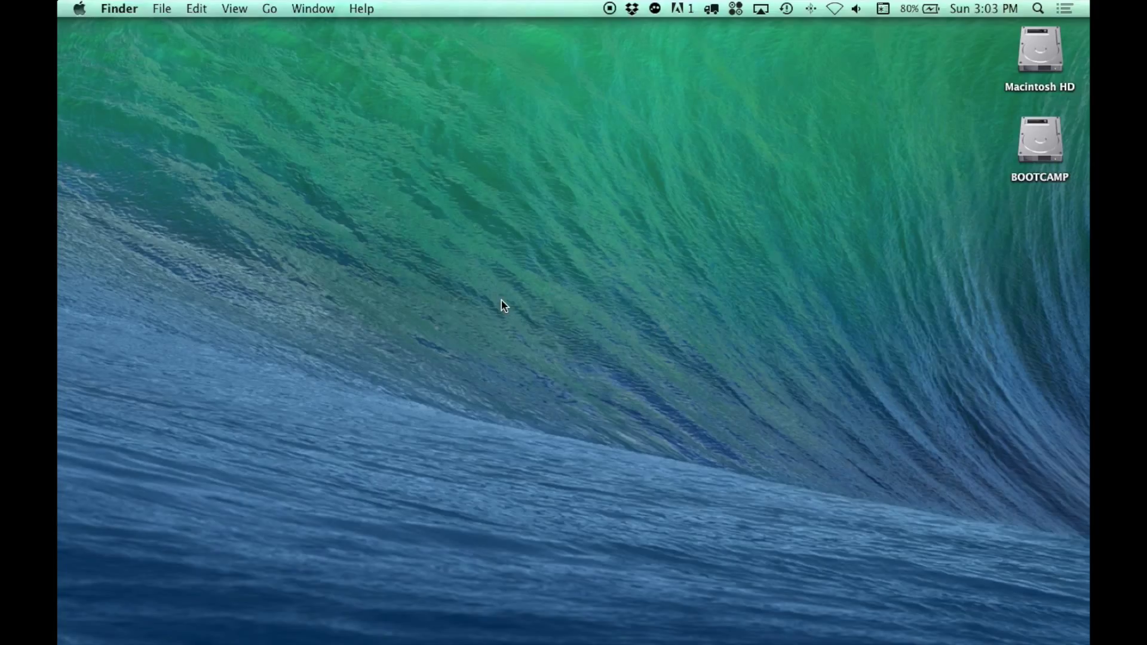
Launch APM Planner 2.0 from a Spotlight search for 'a'
{"action": "key", "text": "super+space"}
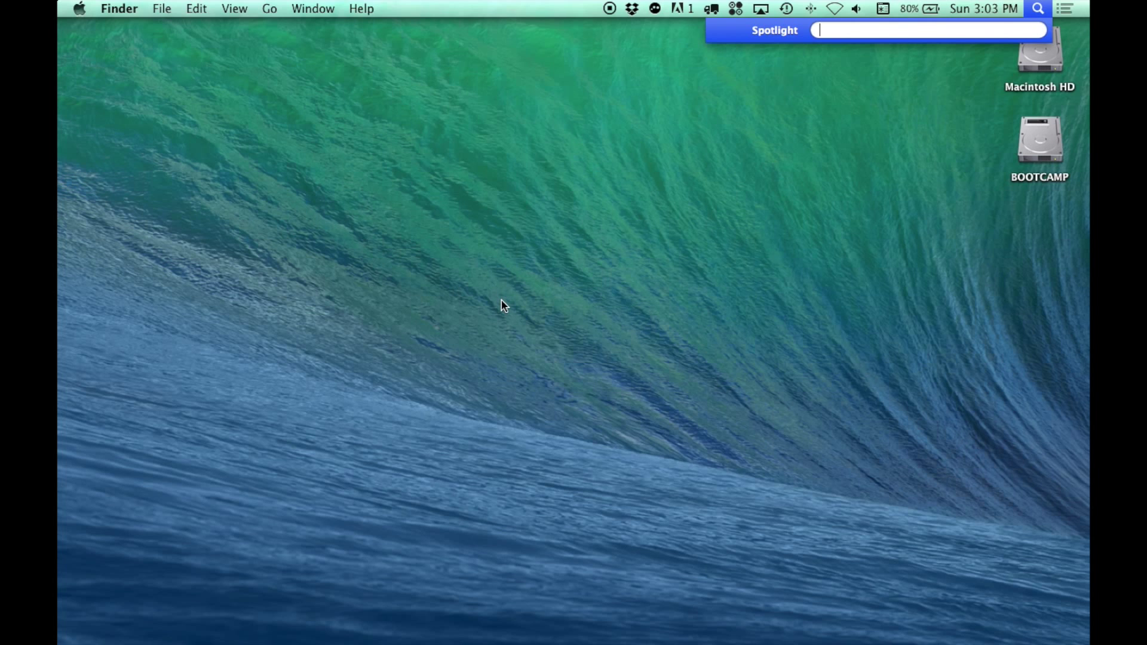
{"action": "type", "text": "a"}
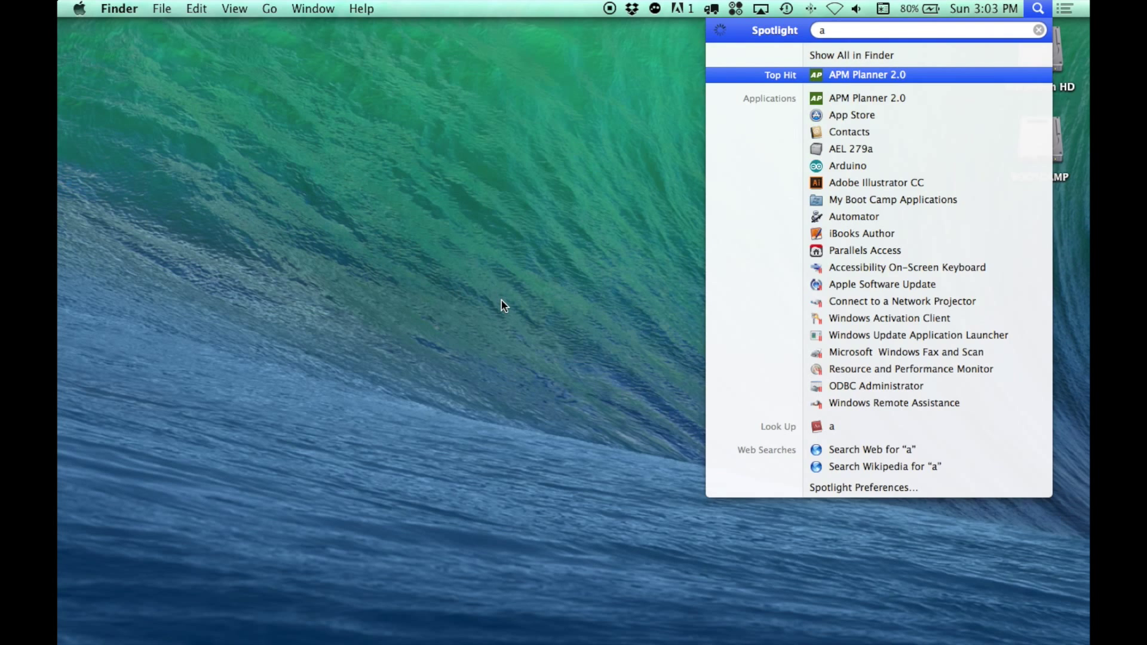
{"action": "key", "text": "Escape"}
{"action": "key", "text": "Escape"}
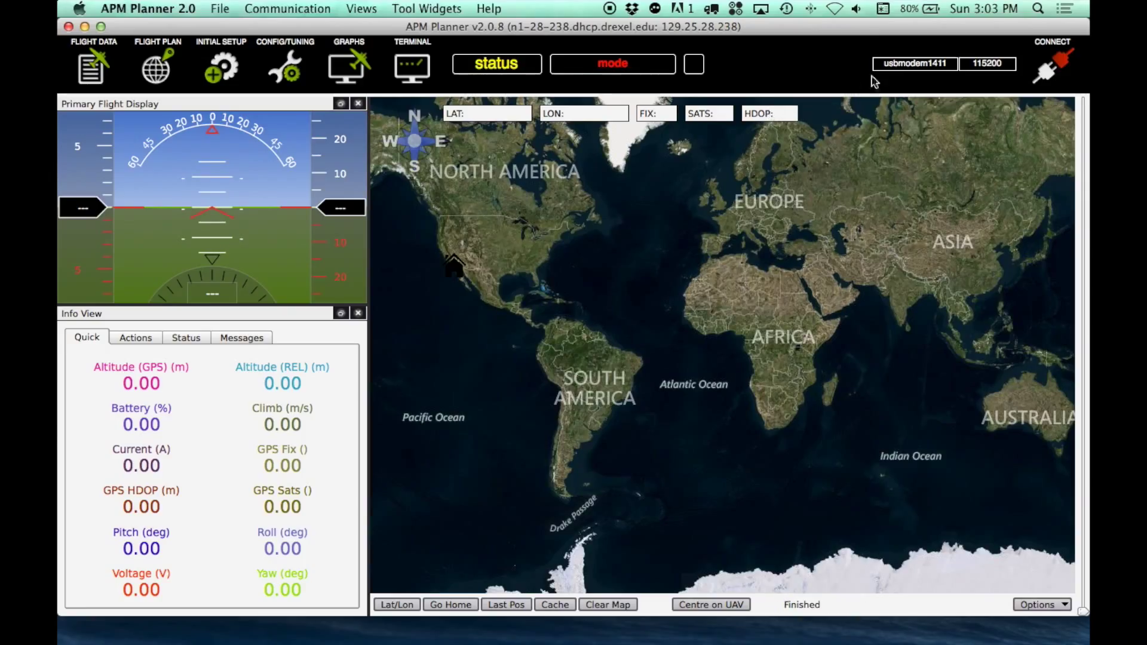
Review the usbmodem1411 serial link at 115200 baud, then postpone the software update
{"action": "left_click", "coordinate": [935, 71]}
{"action": "left_click", "coordinate": [934, 70]}
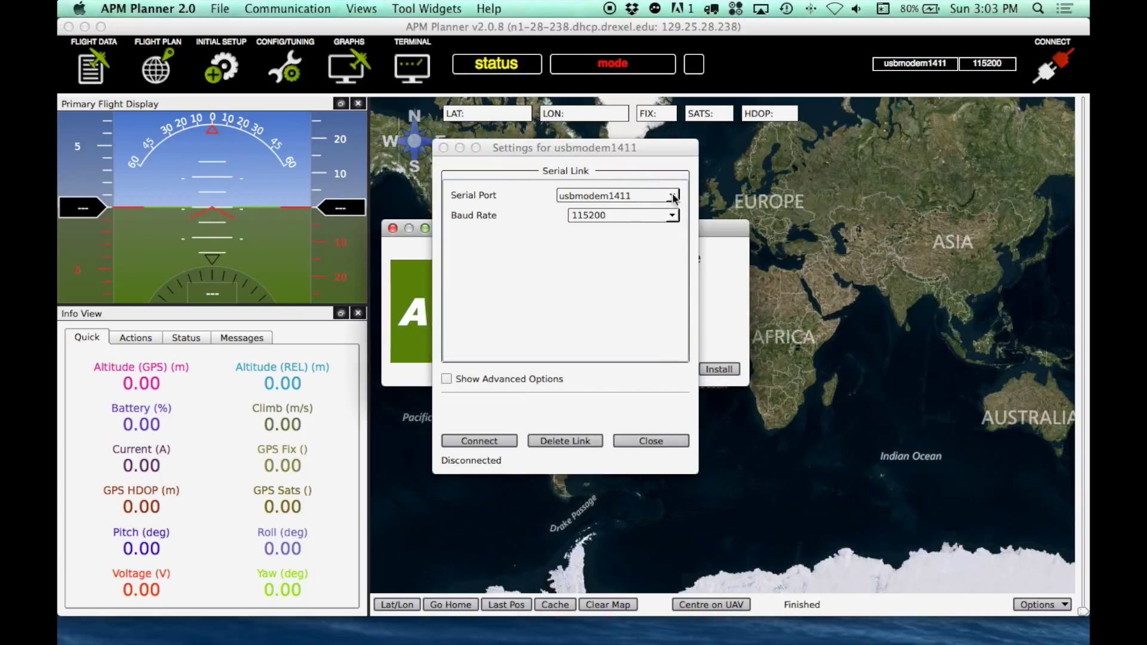
{"action": "left_click", "coordinate": [671, 441]}
{"action": "left_click", "coordinate": [660, 369]}
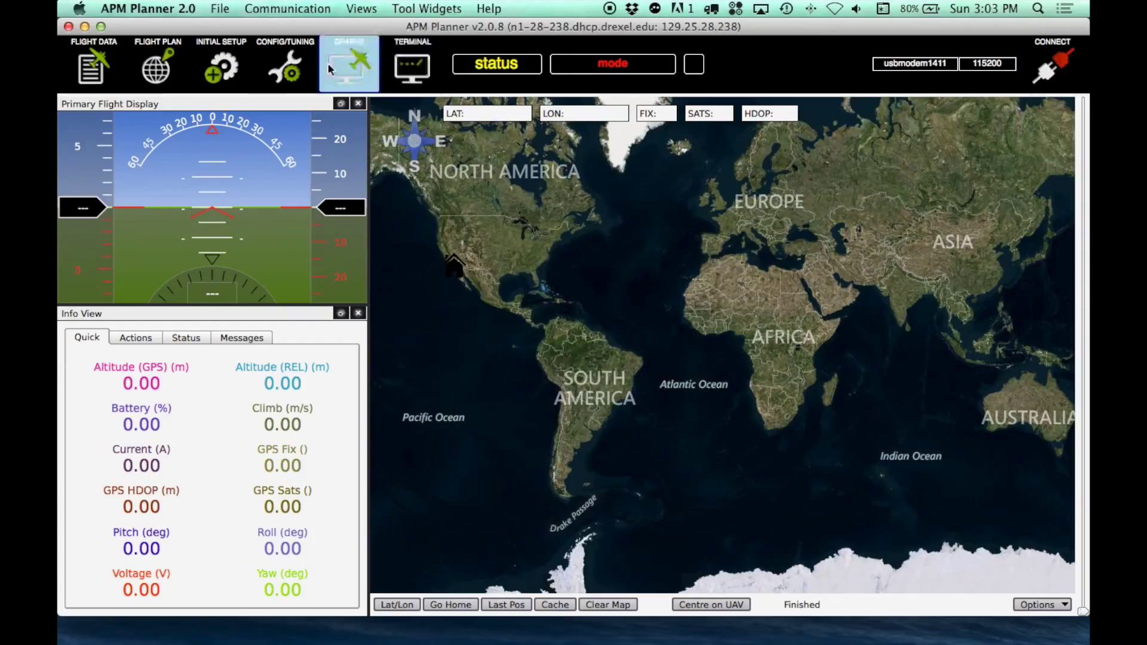
Choose the traditional helicopter tile under Install Firmware, abort the install, and return to the map
{"action": "left_click", "coordinate": [223, 68]}
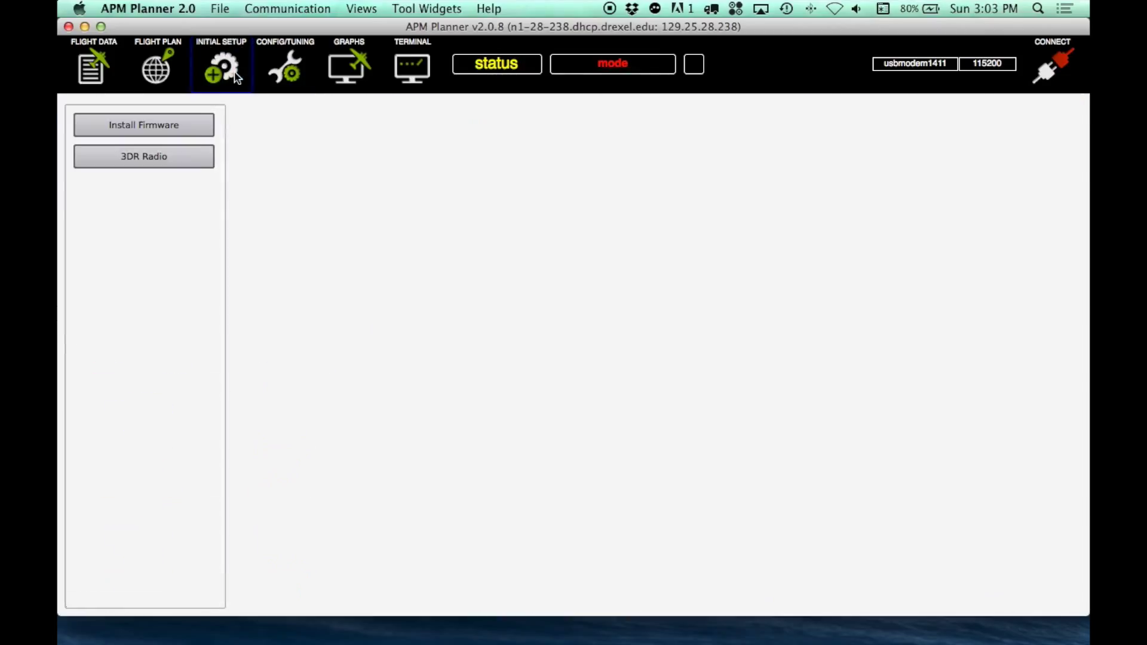
{"action": "left_click", "coordinate": [184, 127]}
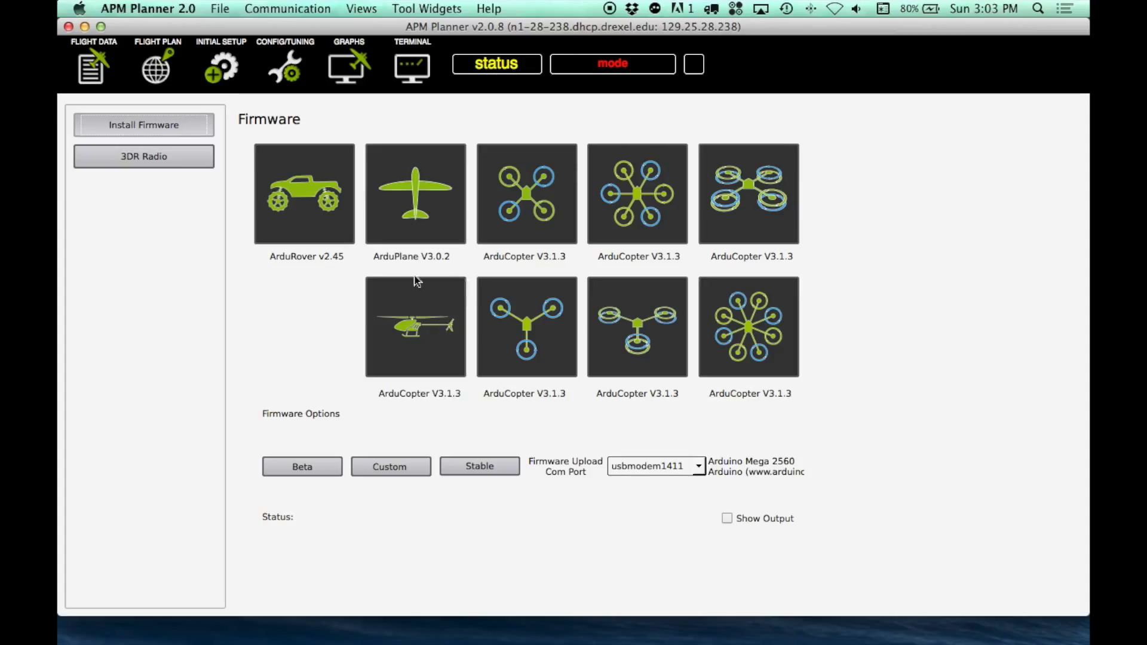
{"action": "left_click", "coordinate": [411, 325]}
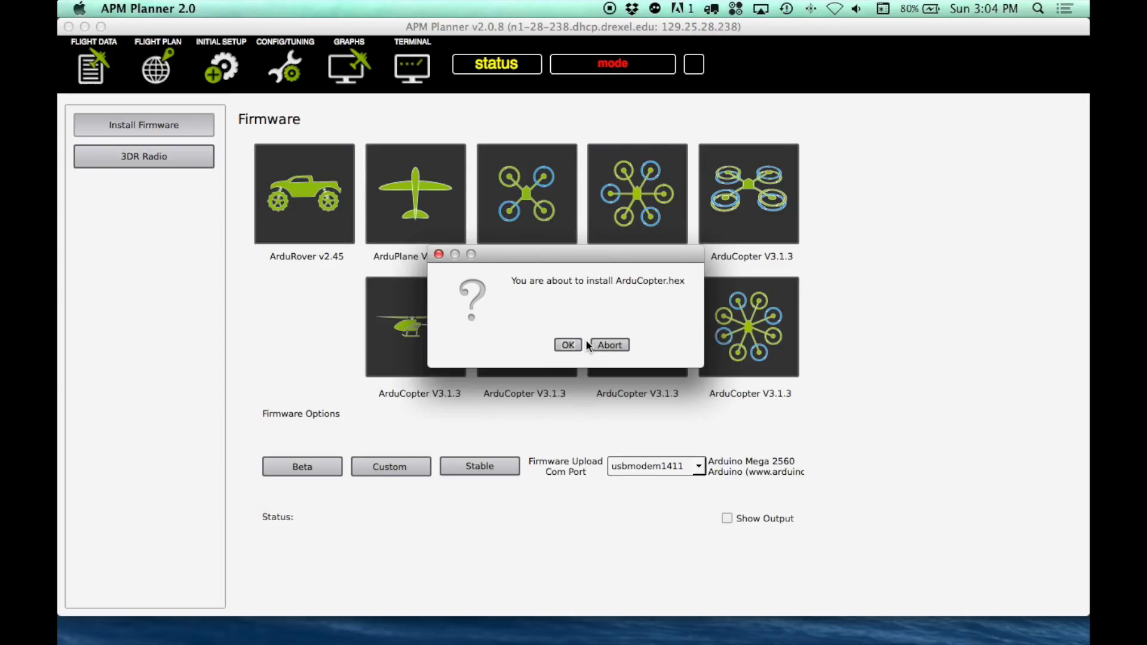
{"action": "left_click", "coordinate": [625, 345]}
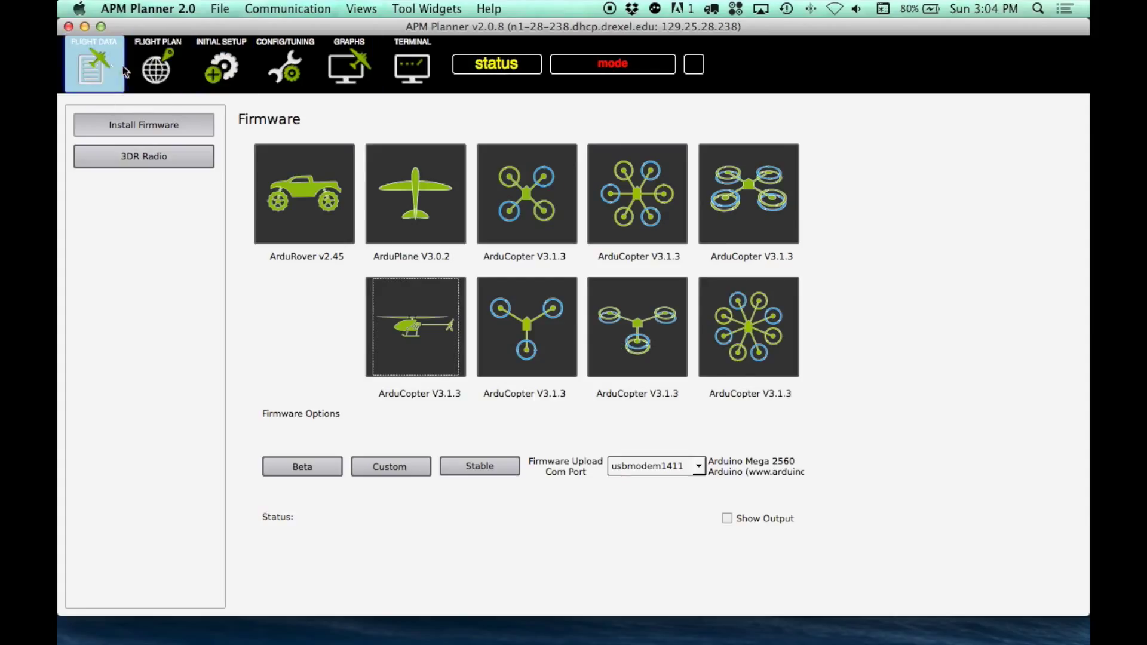
{"action": "left_click", "coordinate": [149, 70]}
Connect to the autopilot, download all 331 parameters, choose the Plus frame, and reach Compass
{"action": "left_click", "coordinate": [1056, 59]}
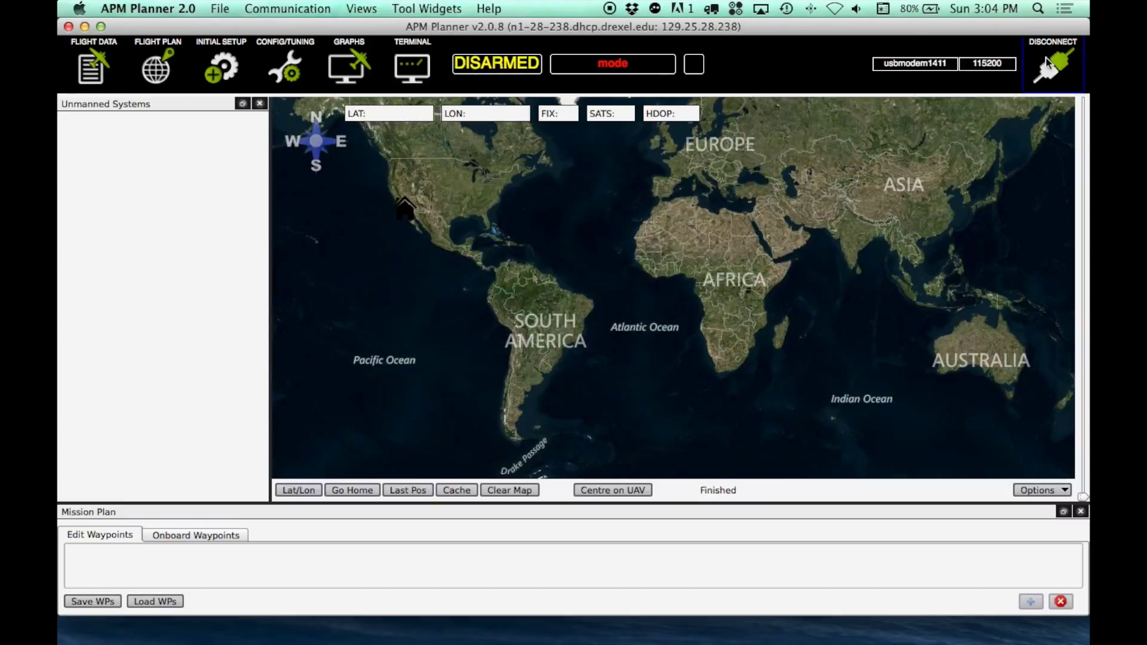
{"action": "left_click", "coordinate": [230, 66]}
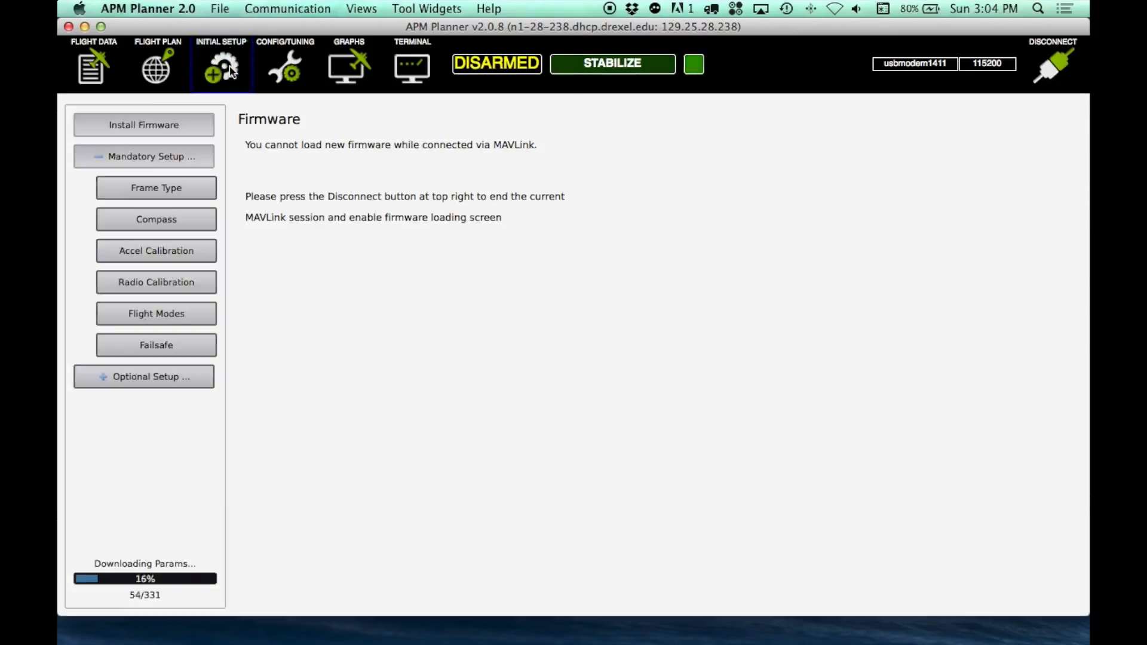
{"action": "left_click", "coordinate": [179, 190]}
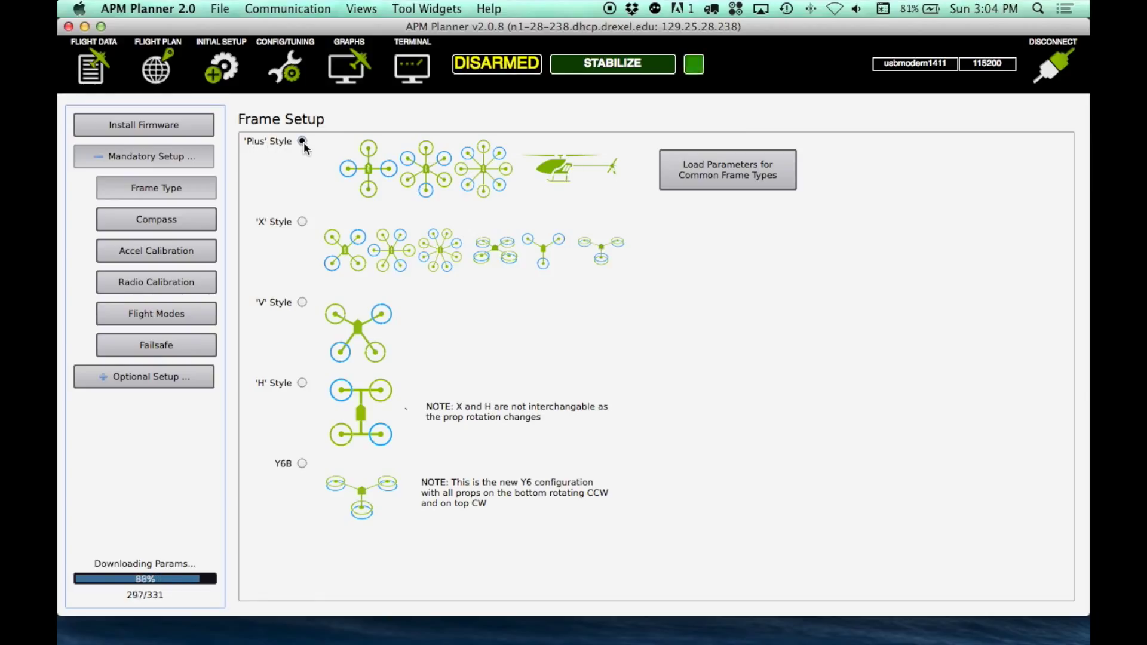
{"action": "left_click", "coordinate": [177, 222]}
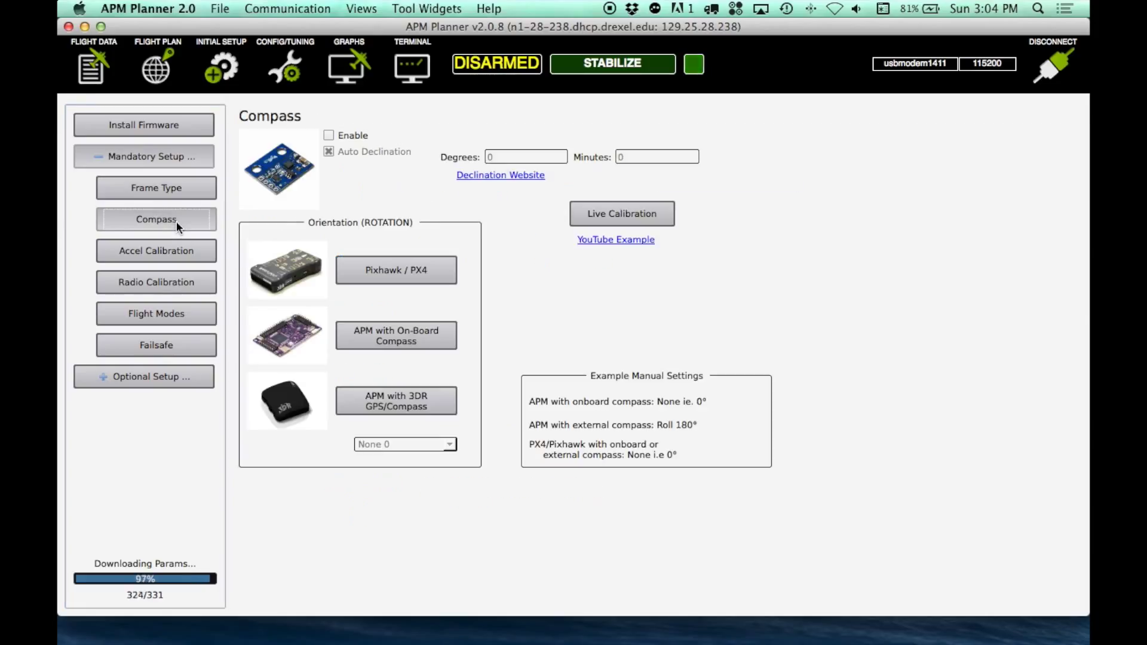
Show the Accel Calibration page from the Mandatory Setup list
{"action": "left_click", "coordinate": [179, 253]}
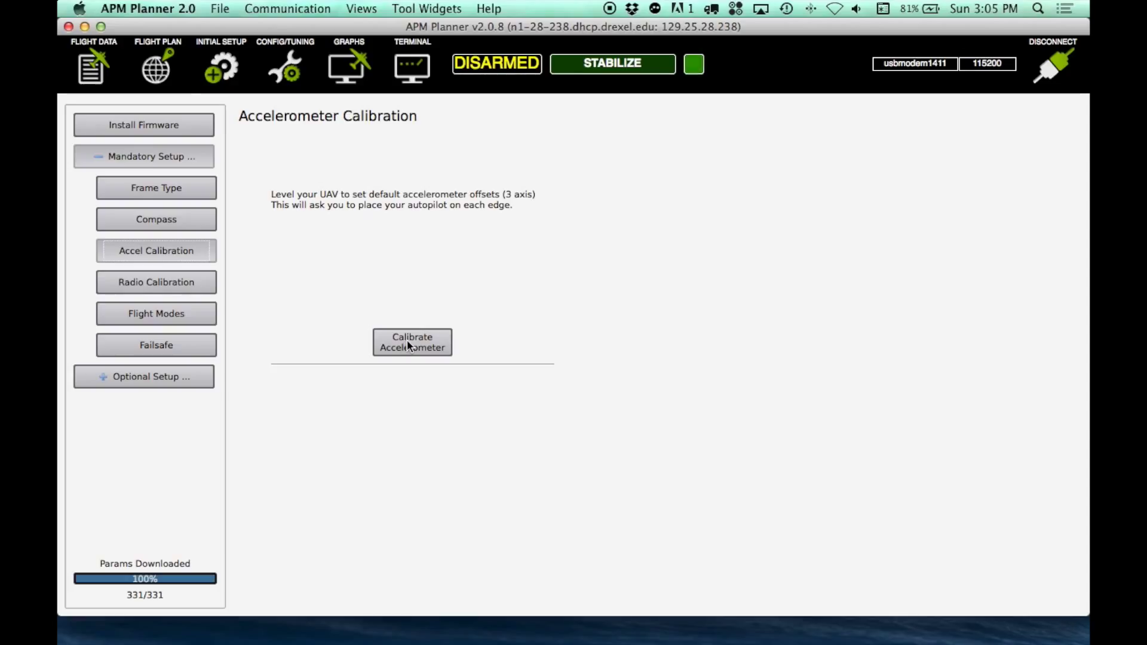
Show Radio Calibration with live Roll, Pitch, Throttle, Yaw and Radio 5–8 readings
{"action": "left_click", "coordinate": [159, 282]}
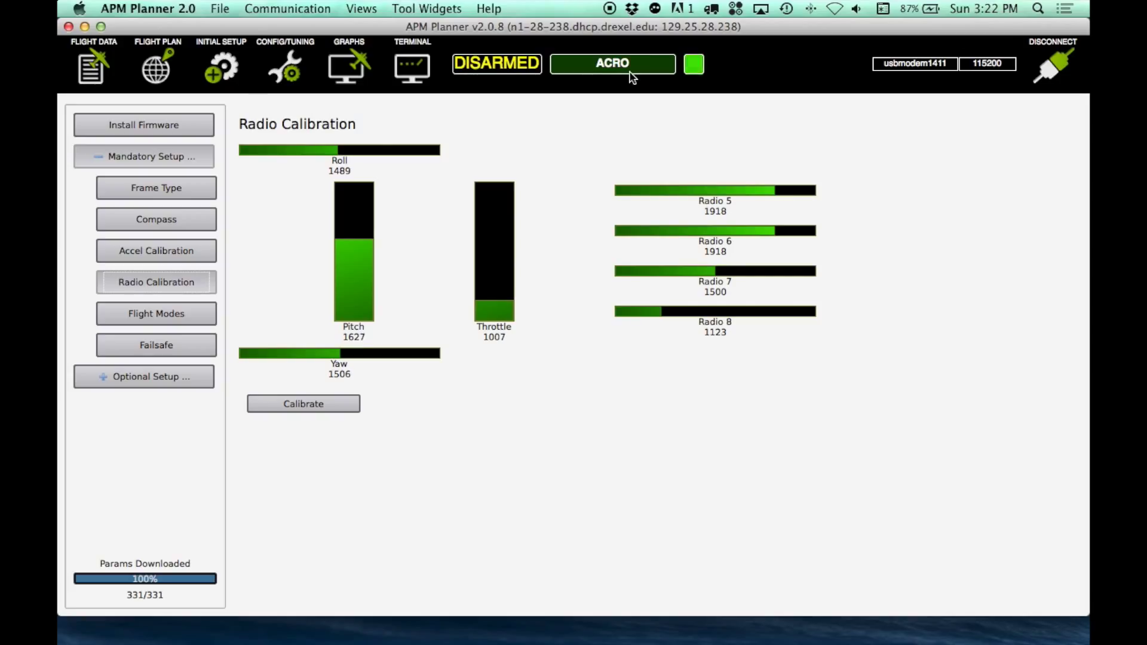
Calibrate all eight radio channels, recording ranges like Roll 1119–1913 and Throttle 1003–1921
{"action": "left_click", "coordinate": [343, 406]}
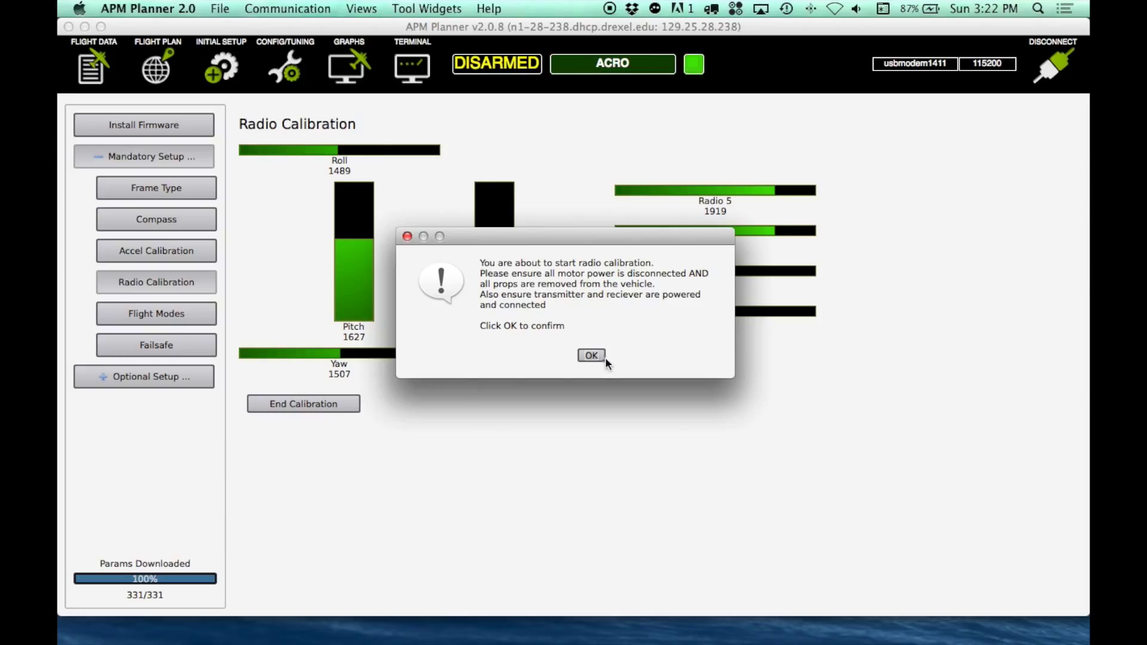
{"action": "left_click", "coordinate": [599, 356]}
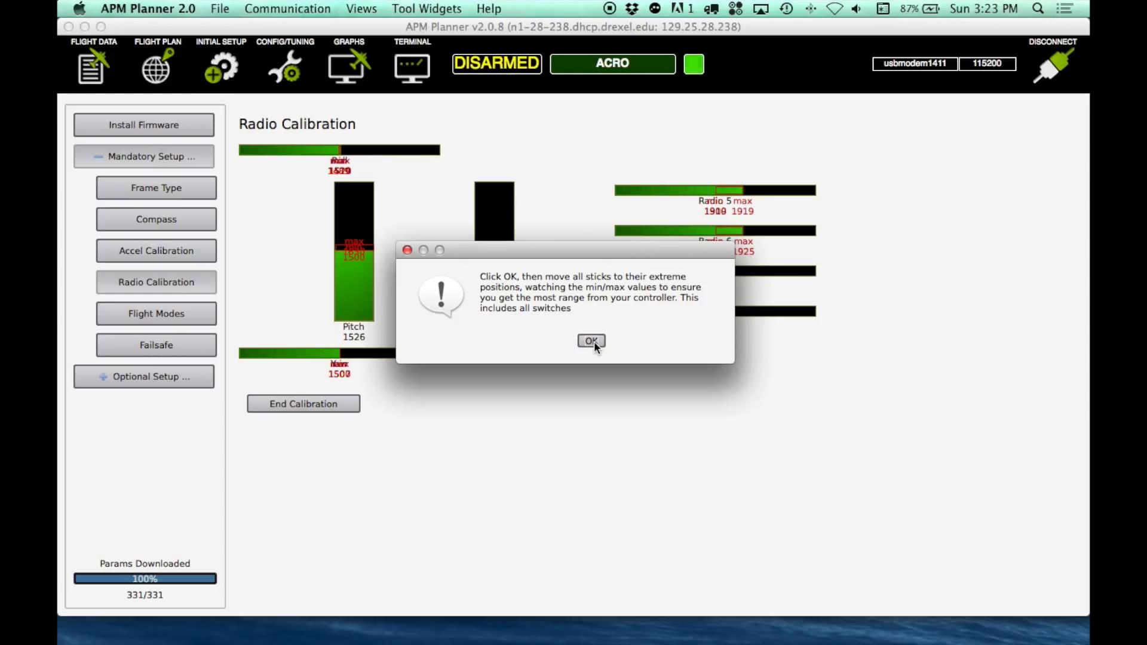
{"action": "left_click", "coordinate": [591, 341]}
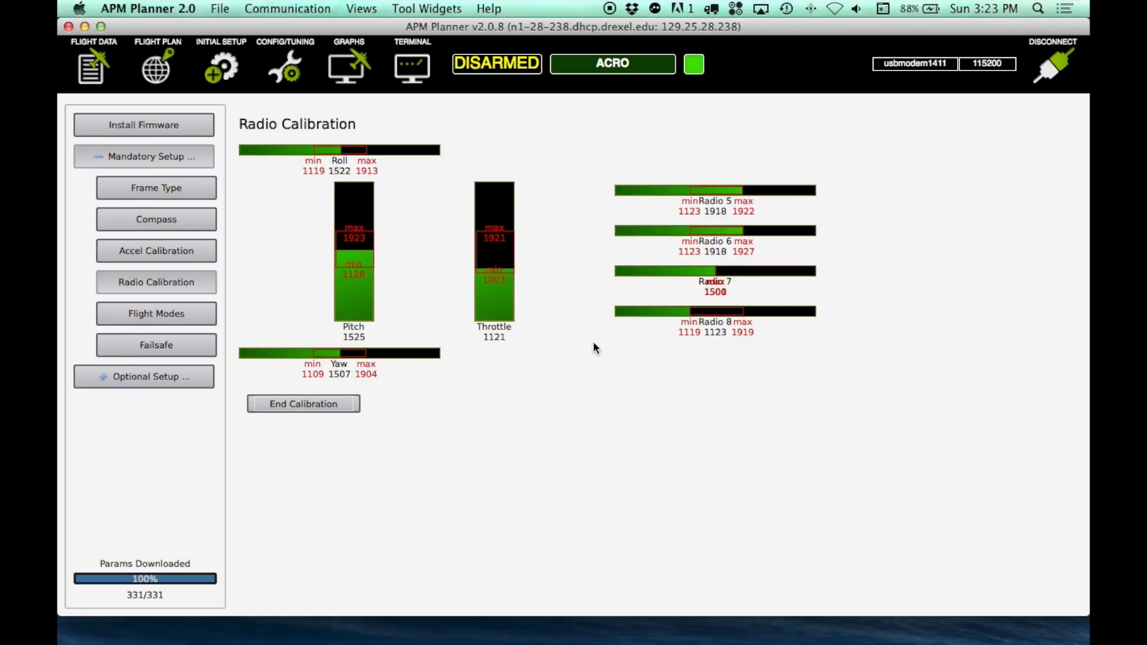
{"action": "left_click", "coordinate": [282, 410]}
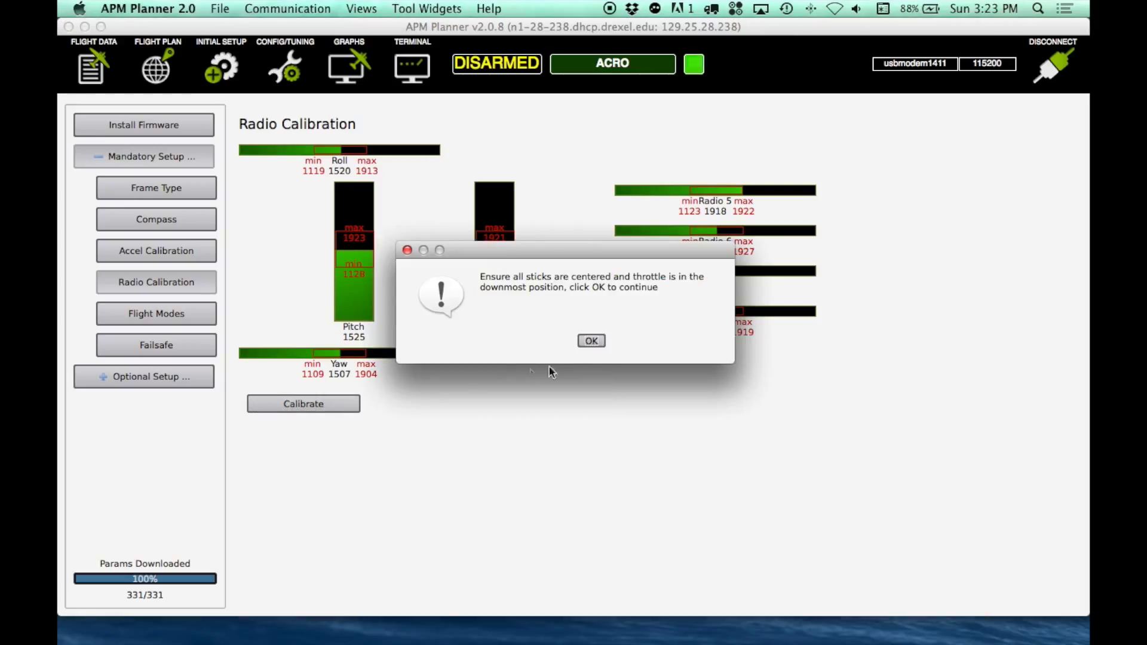
{"action": "left_click", "coordinate": [592, 341]}
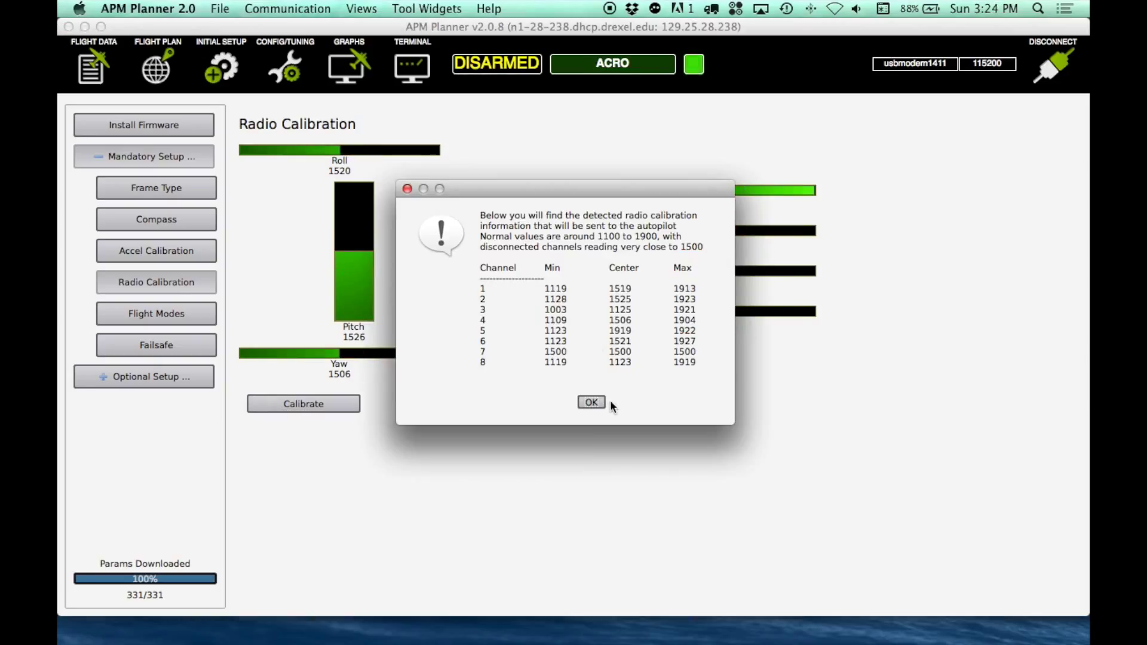
{"action": "left_click", "coordinate": [600, 403]}
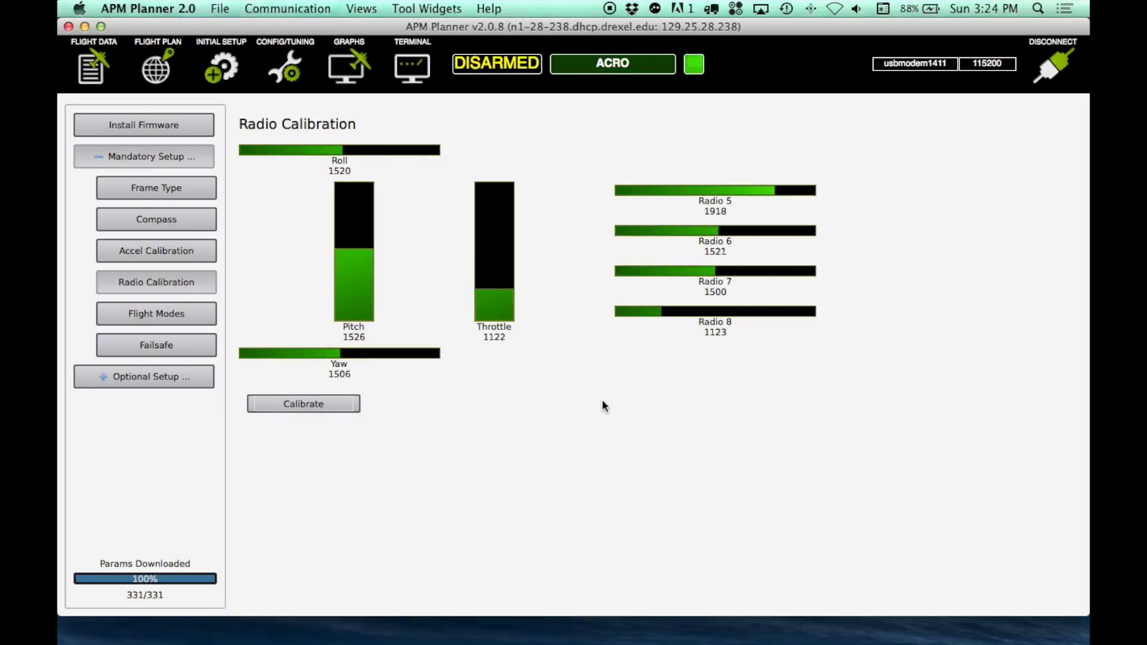
Rerun the radio calibration with all sticks swept and accept the fresh channel ranges
{"action": "left_click", "coordinate": [304, 403]}
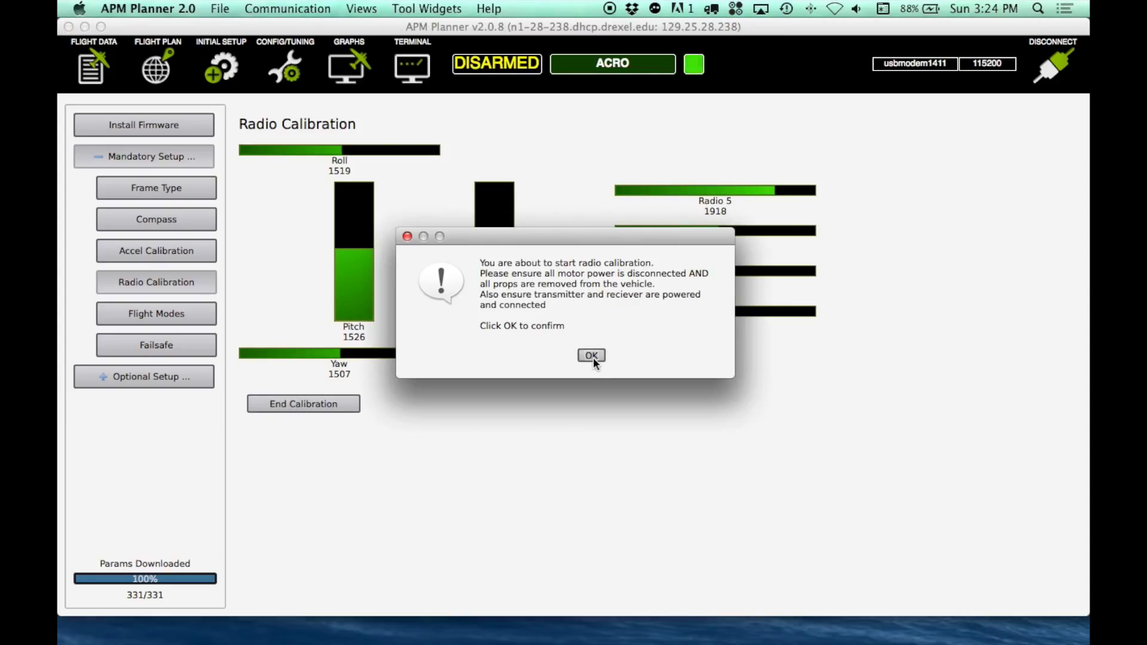
{"action": "left_click", "coordinate": [592, 356]}
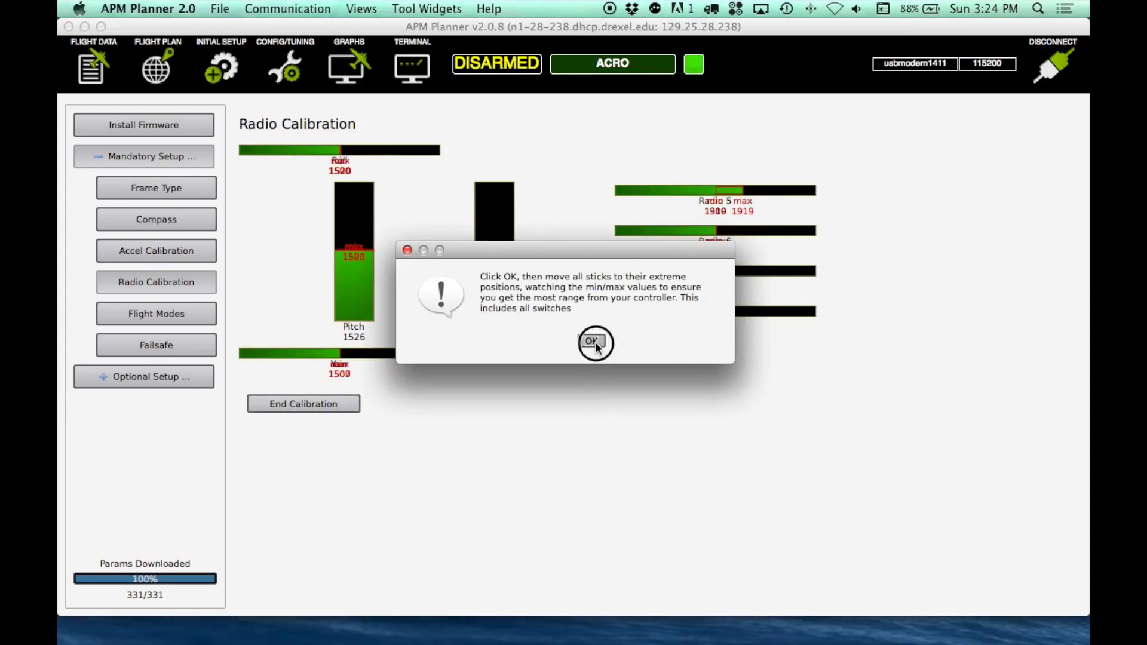
{"action": "left_click", "coordinate": [595, 341]}
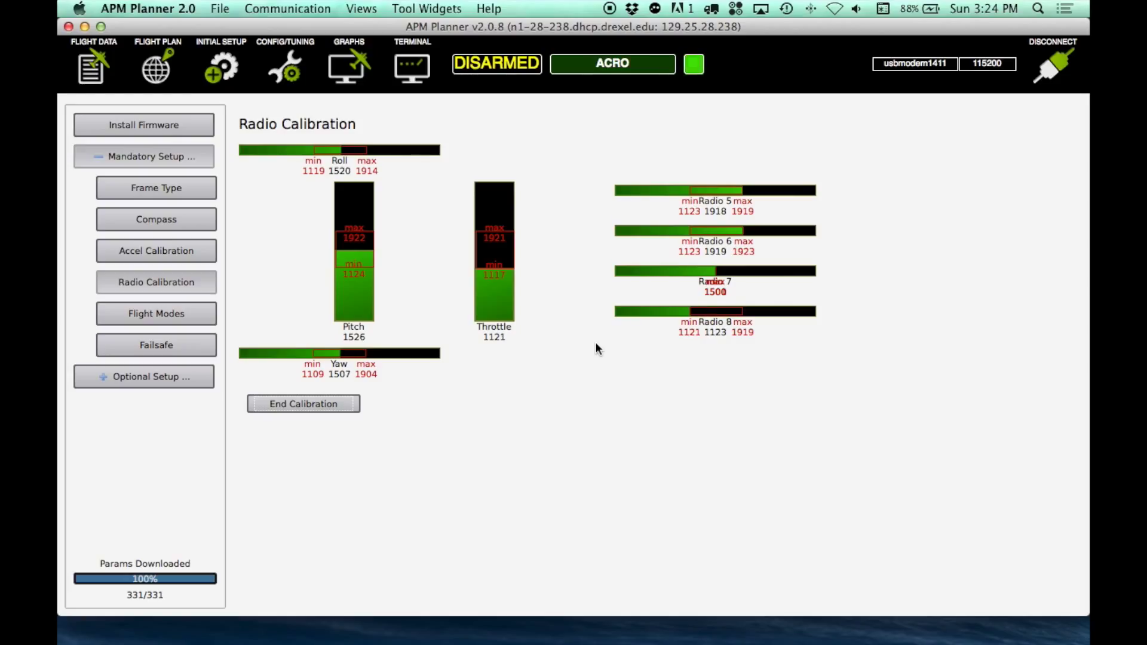
{"action": "left_click", "coordinate": [301, 399]}
{"action": "left_click", "coordinate": [597, 343]}
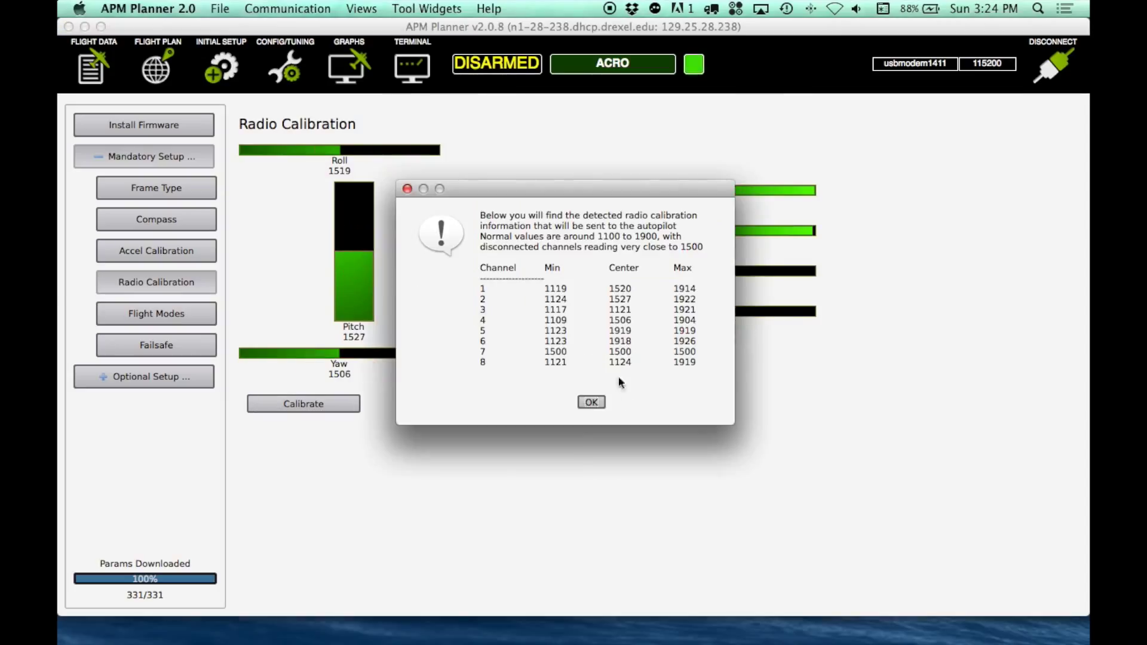
{"action": "left_click", "coordinate": [600, 400]}
{"action": "left_click", "coordinate": [136, 314]}
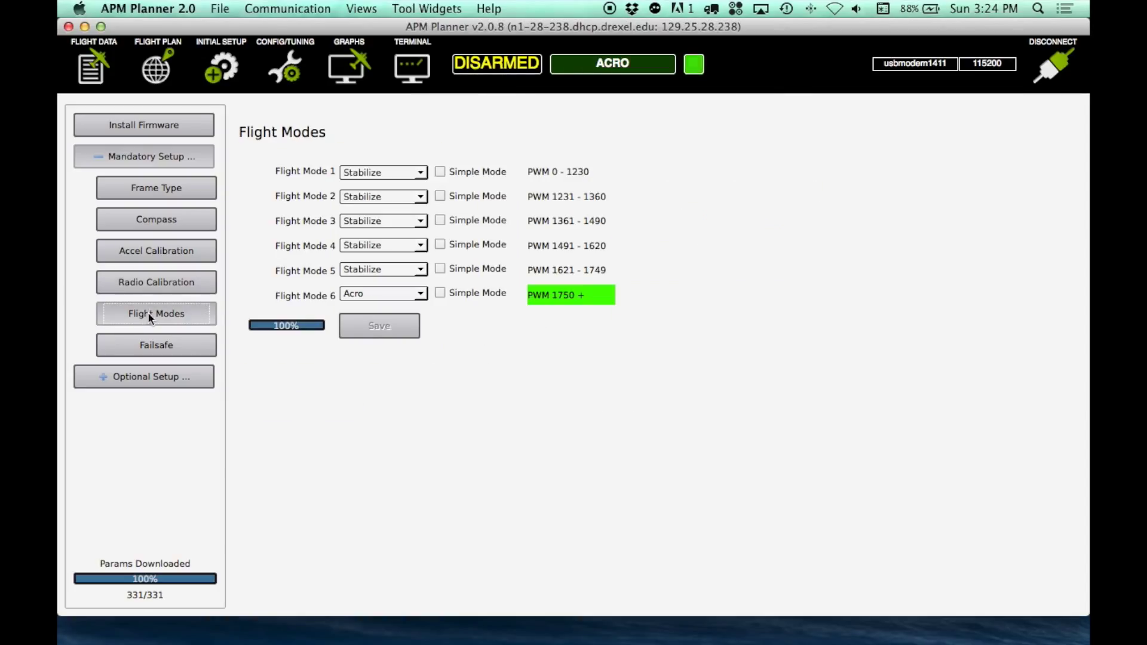